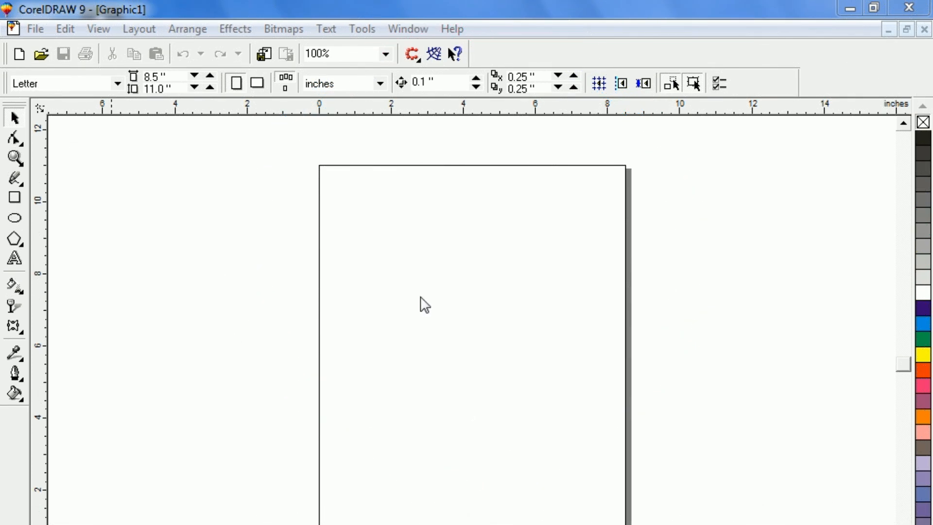
# Draw a circle about 4.5 inches across on the page with the Ellipse tool
pyautogui.click(16, 222)
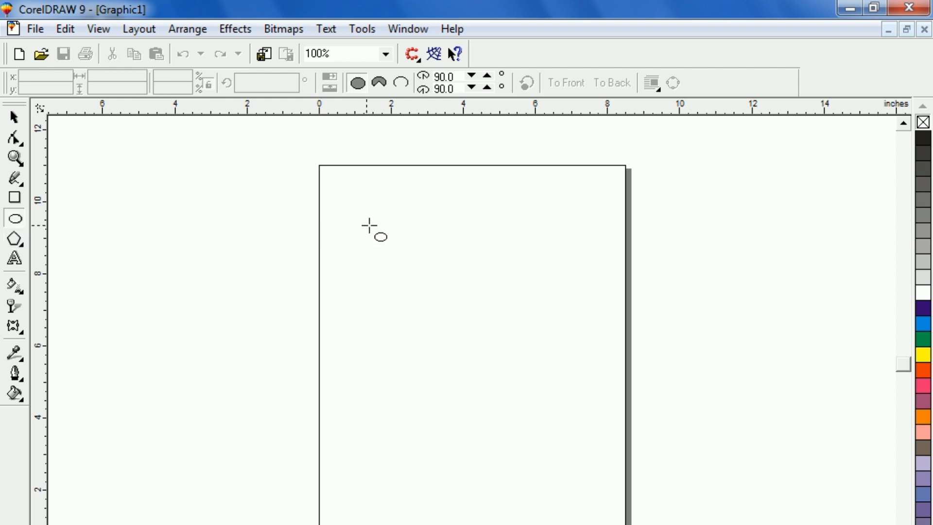
pyautogui.moveTo(377, 222); pyautogui.dragTo(537, 359)
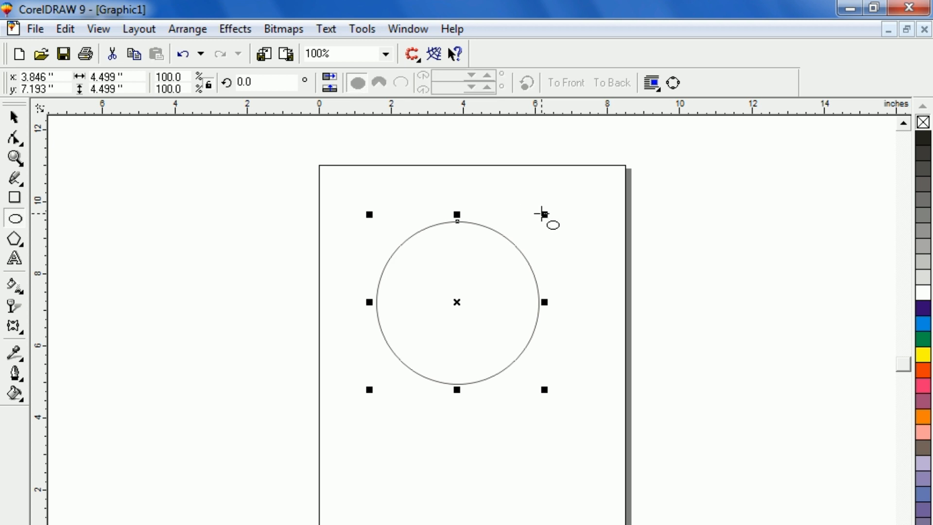
# Scale a concentric copy of the circle down to about 3.84 inches inside the original
pyautogui.moveTo(545, 213); pyautogui.dragTo(531, 197)
pyautogui.rightClick(533, 201)
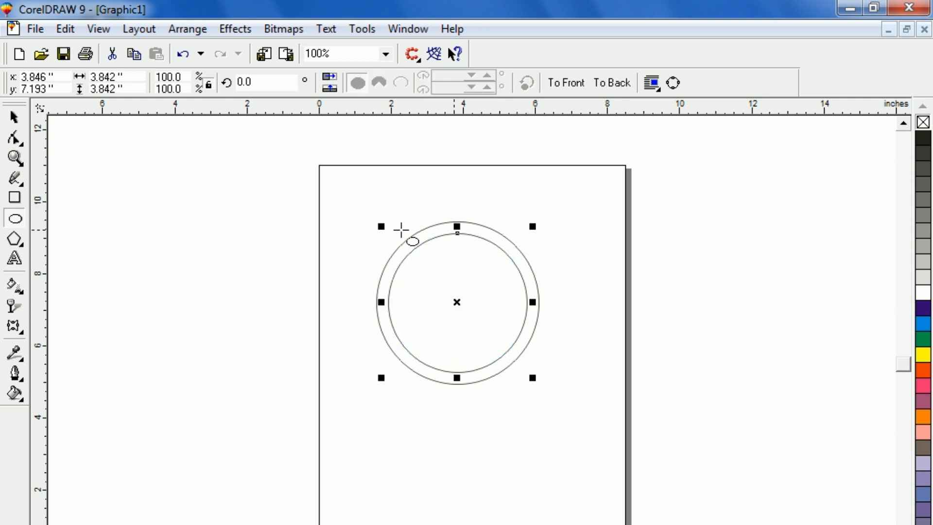
# Select both circles and trim the outer circle with the inner one to form a ring
pyautogui.click(14, 120)
pyautogui.click(345, 258)
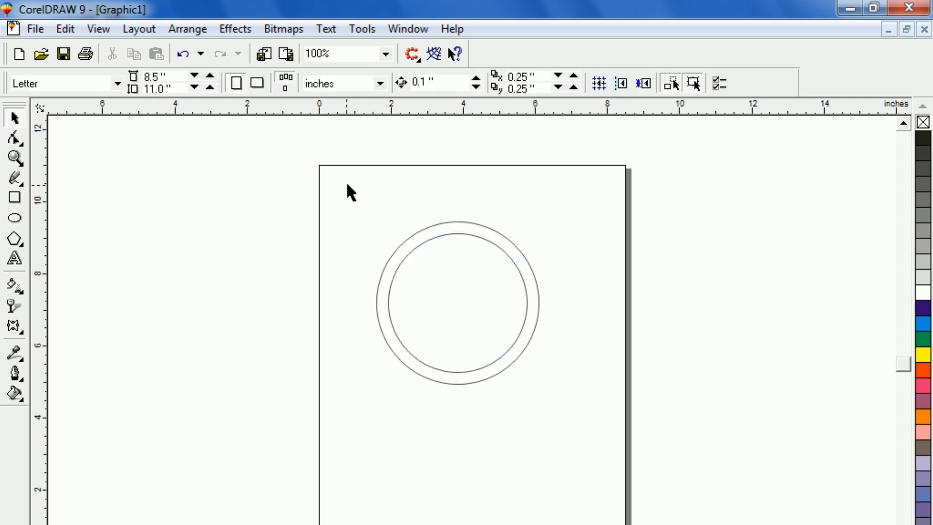
pyautogui.moveTo(348, 178); pyautogui.dragTo(582, 428)
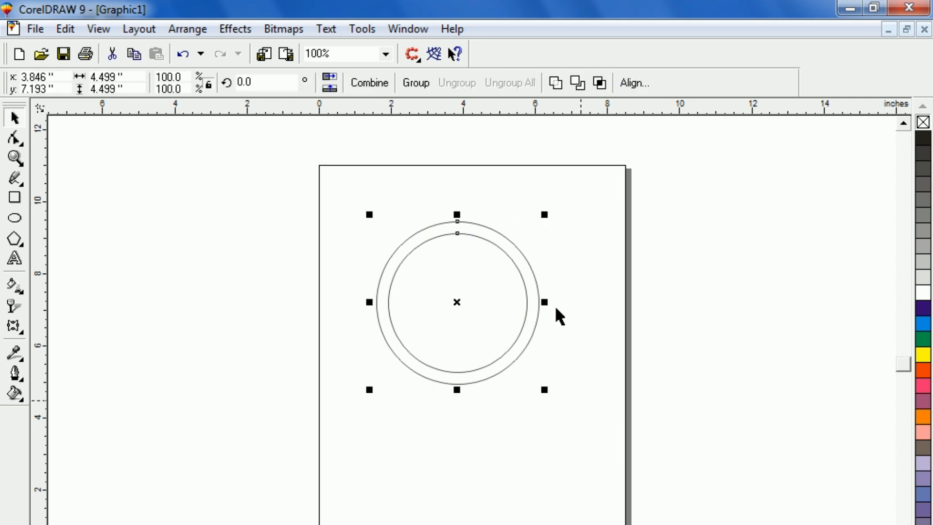
pyautogui.click(579, 83)
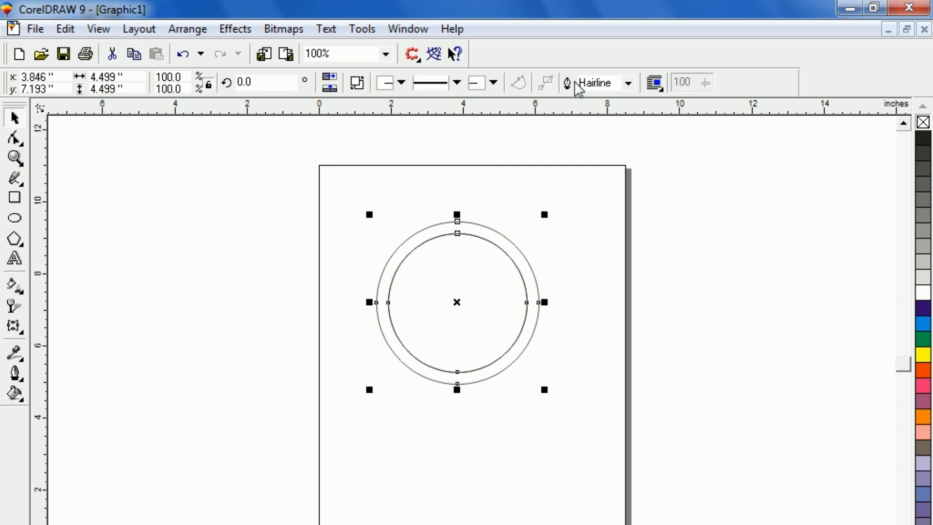
# Delete the leftover inner circle so only the ring remains
pyautogui.click(442, 299)
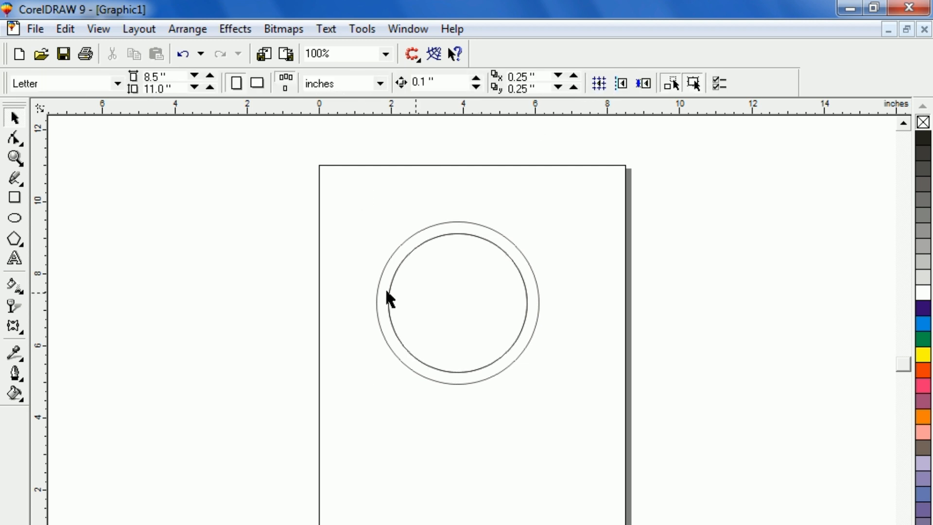
pyautogui.click(453, 308)
pyautogui.moveTo(453, 308); pyautogui.dragTo(429, 443)
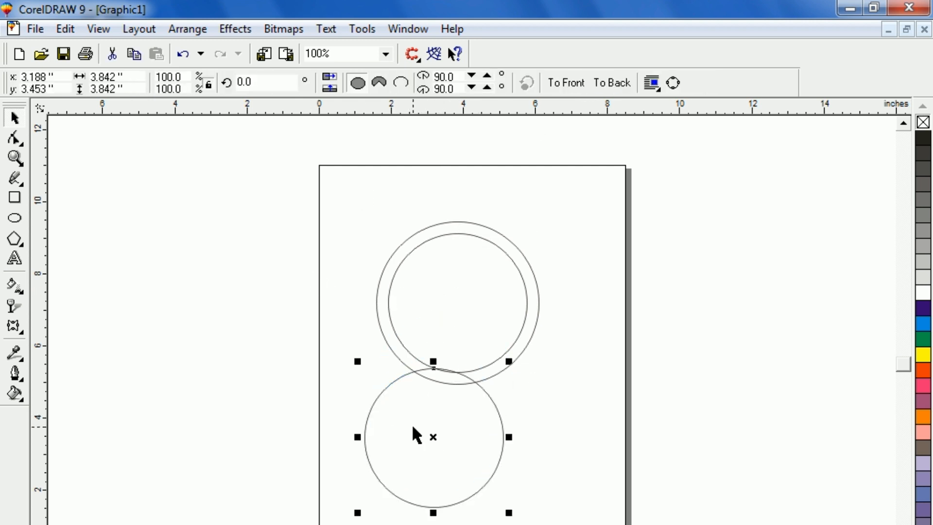
pyautogui.hotkey('ctrl', 'z')
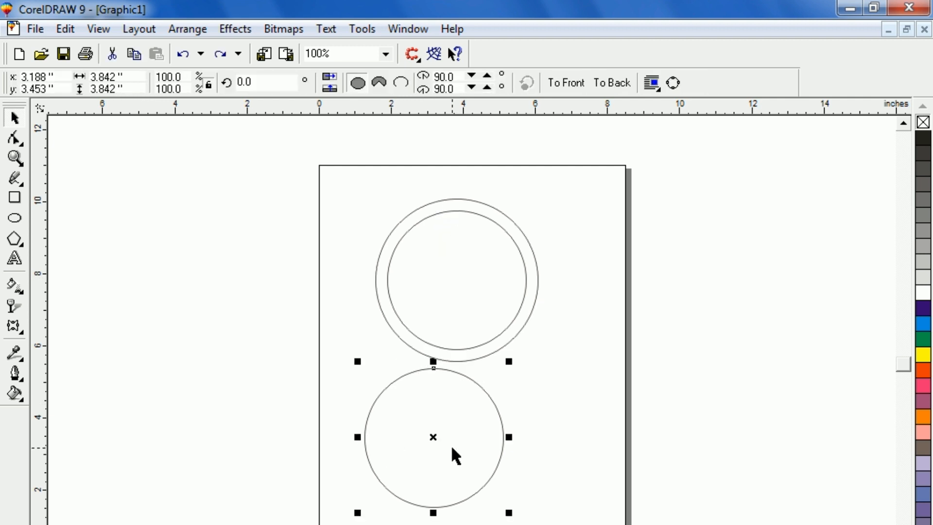
pyautogui.moveTo(435, 437); pyautogui.dragTo(462, 325)
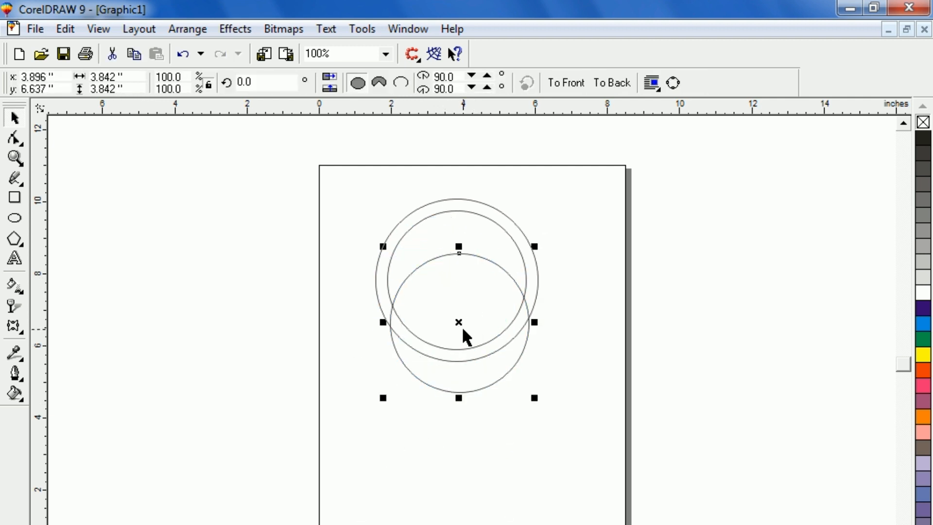
pyautogui.press('Delete')
# Fill the ring with blue and undo the fill
pyautogui.click(401, 240)
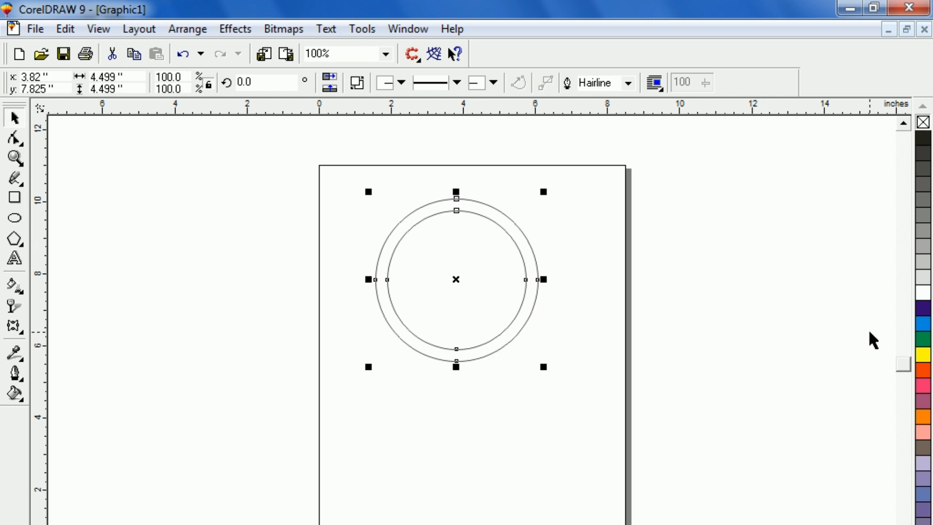
pyautogui.click(923, 323)
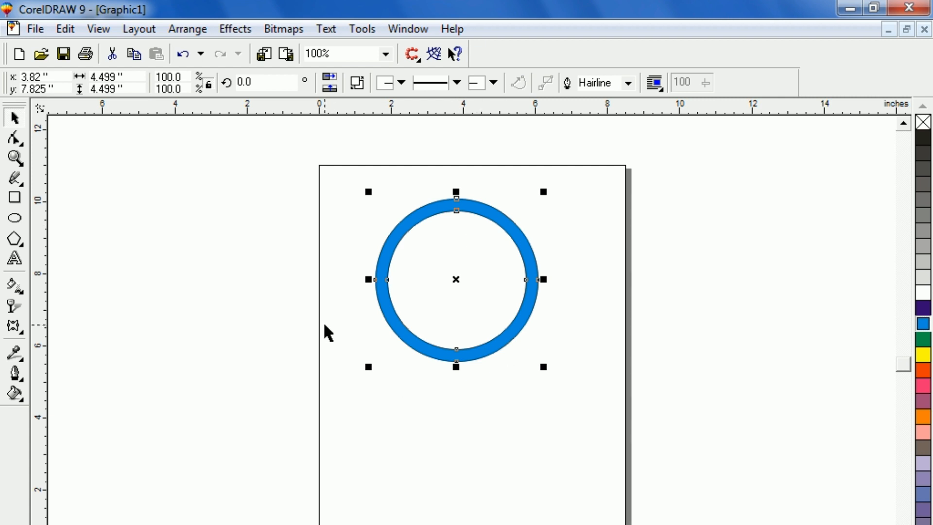
pyautogui.hotkey('ctrl', 'z')
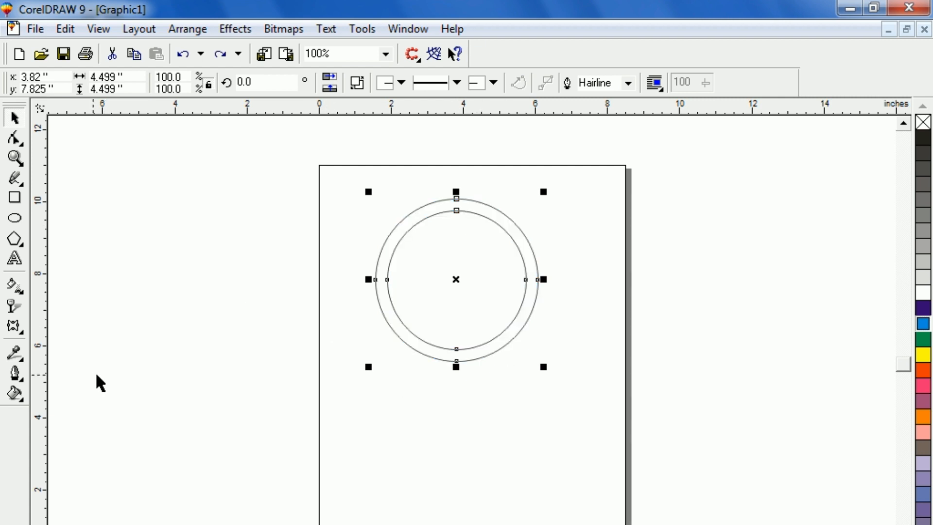
# Open a custom fountain fill for the ring and add a yellow color point at 50%
pyautogui.press('F11')
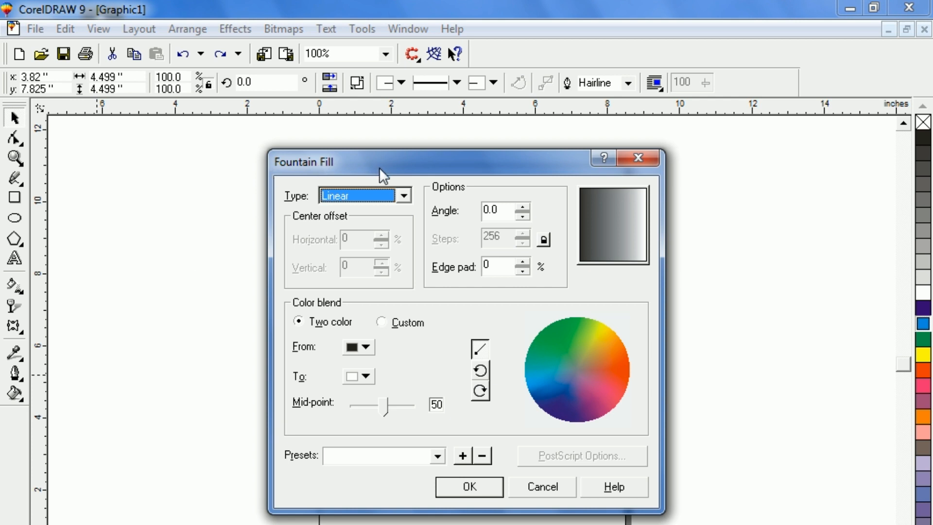
pyautogui.click(381, 323)
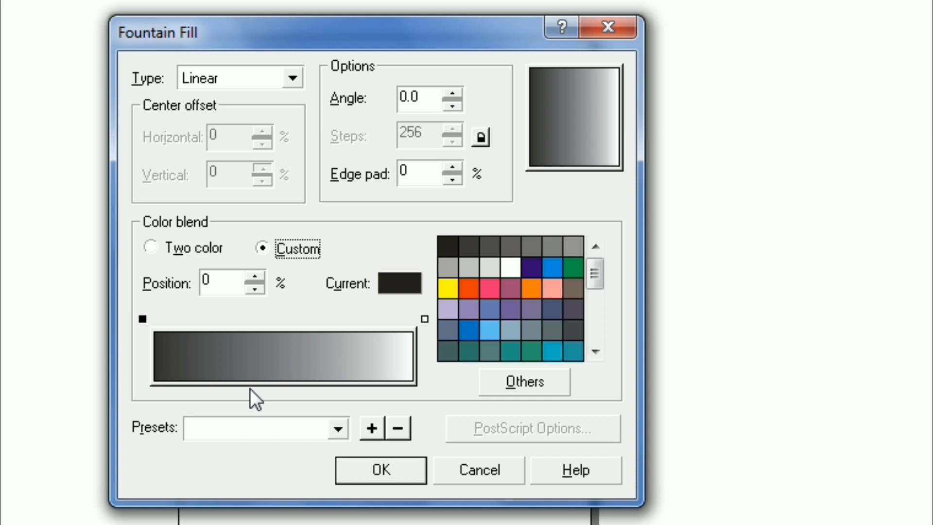
pyautogui.press('Tab')
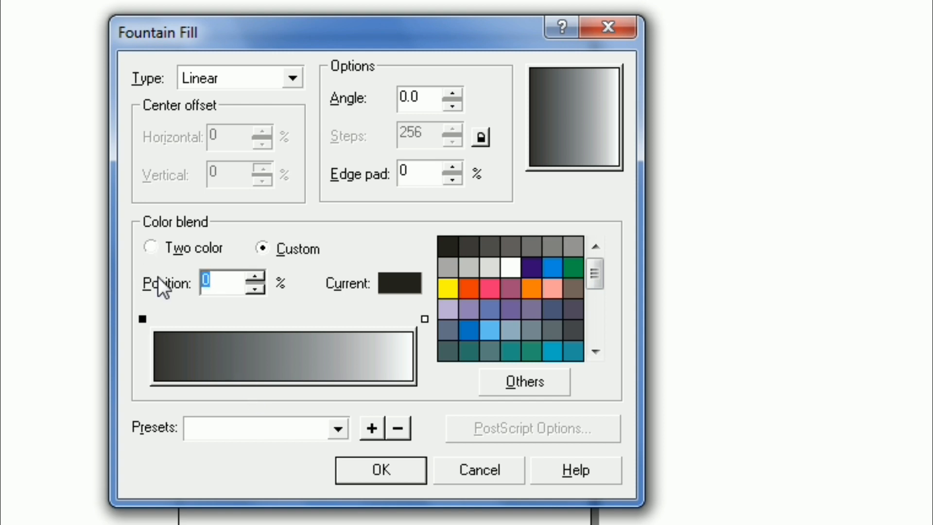
pyautogui.write('50')
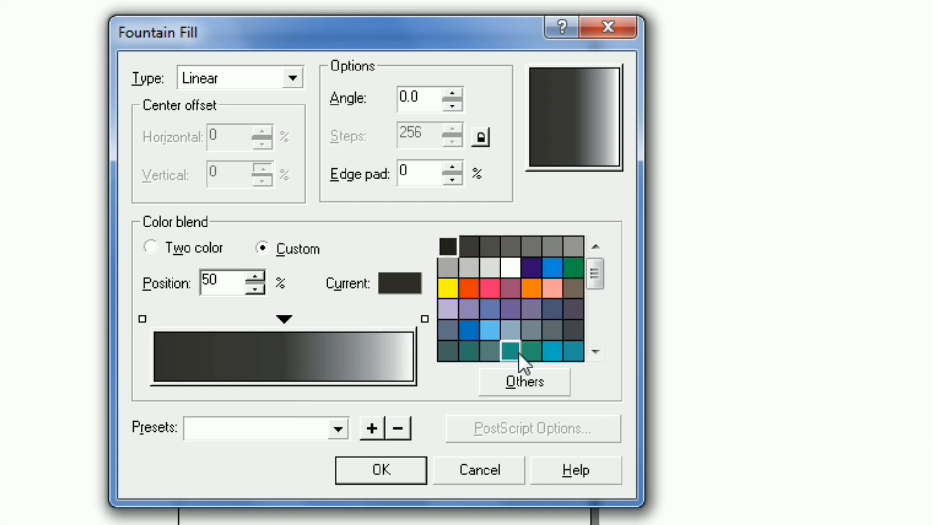
pyautogui.click(448, 288)
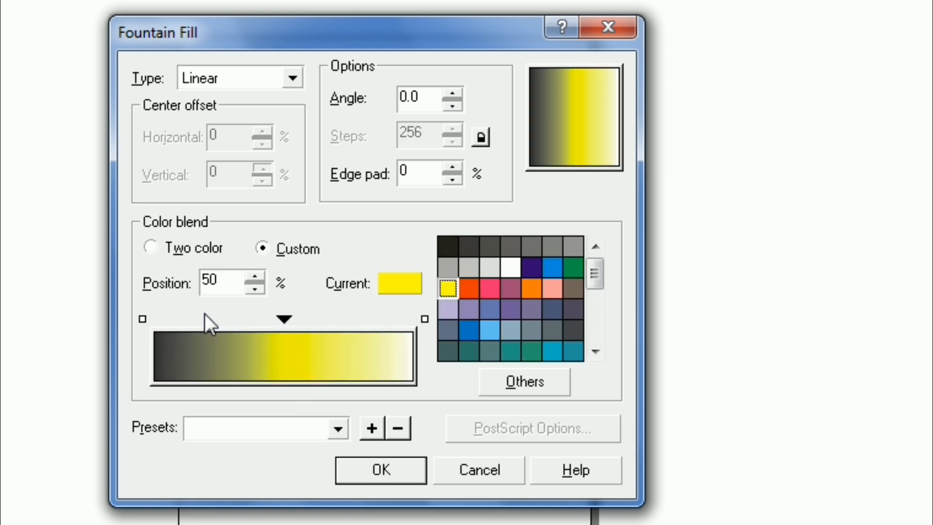
# Set both end points of the color blend to pink
pyautogui.click(143, 320)
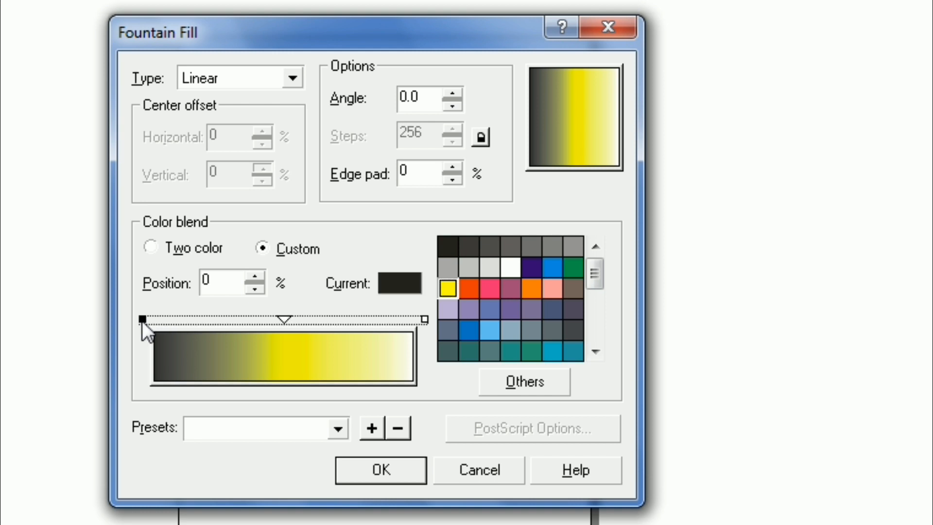
pyautogui.click(425, 319)
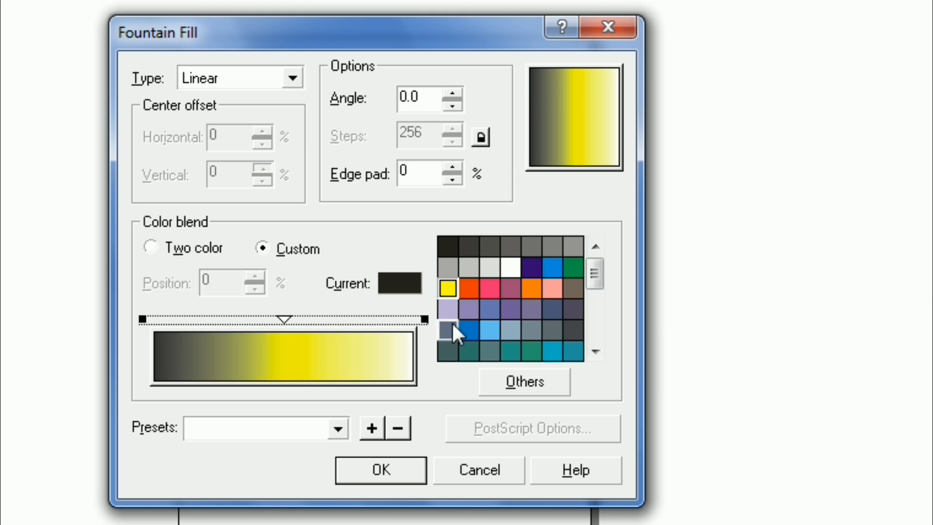
pyautogui.click(488, 283)
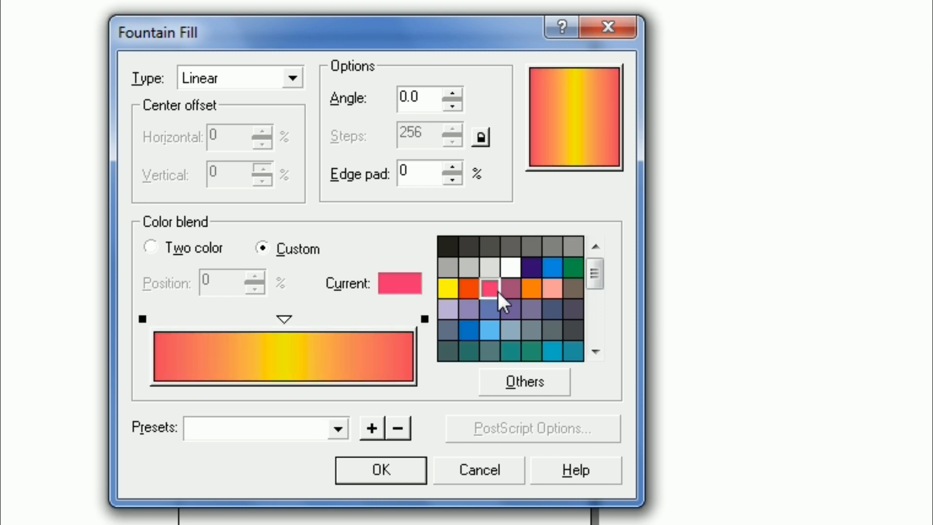
# Add color points at 20% and 80% in the blend and color both blue
pyautogui.click(193, 323)
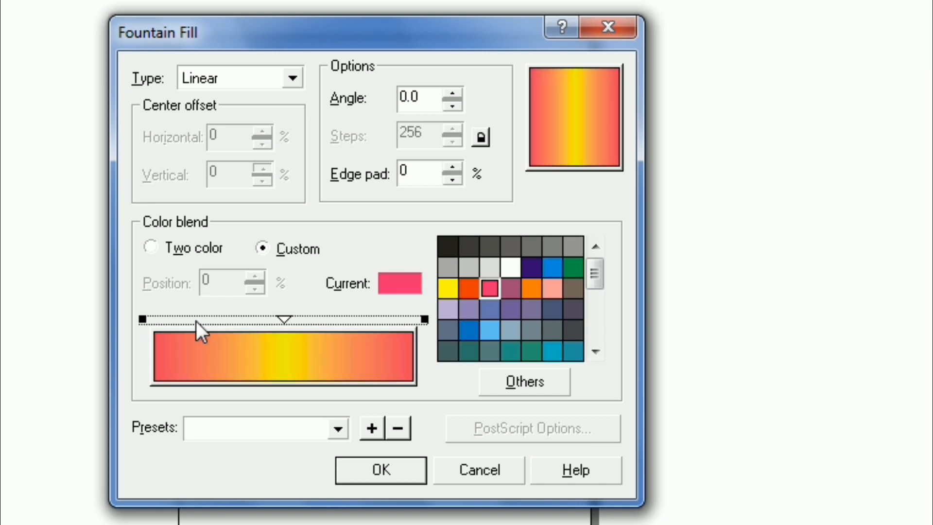
pyautogui.doubleClick(197, 321)
pyautogui.moveTo(224, 279); pyautogui.dragTo(186, 282)
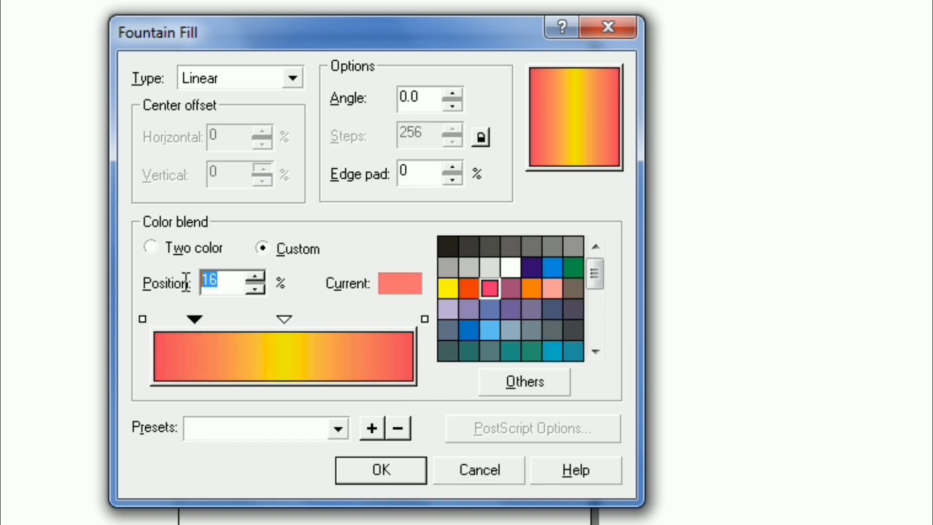
pyautogui.write('20')
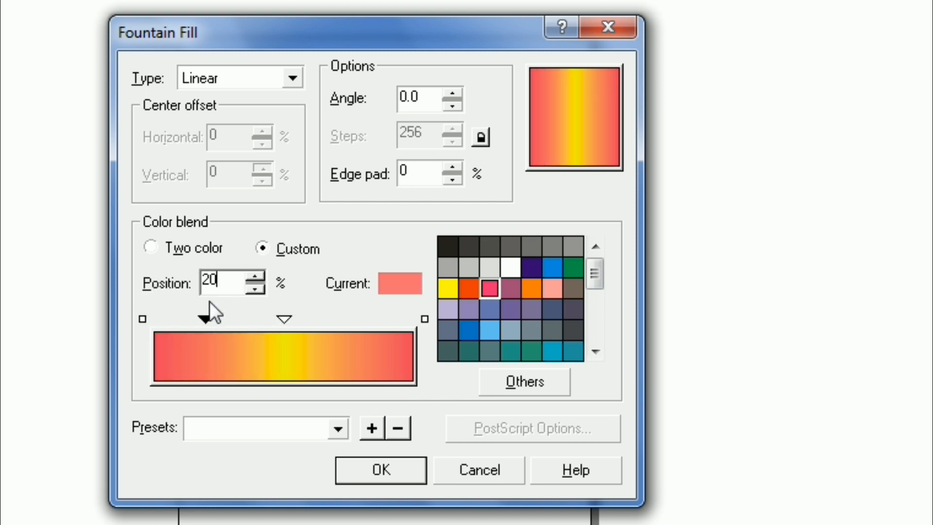
pyautogui.doubleClick(370, 319)
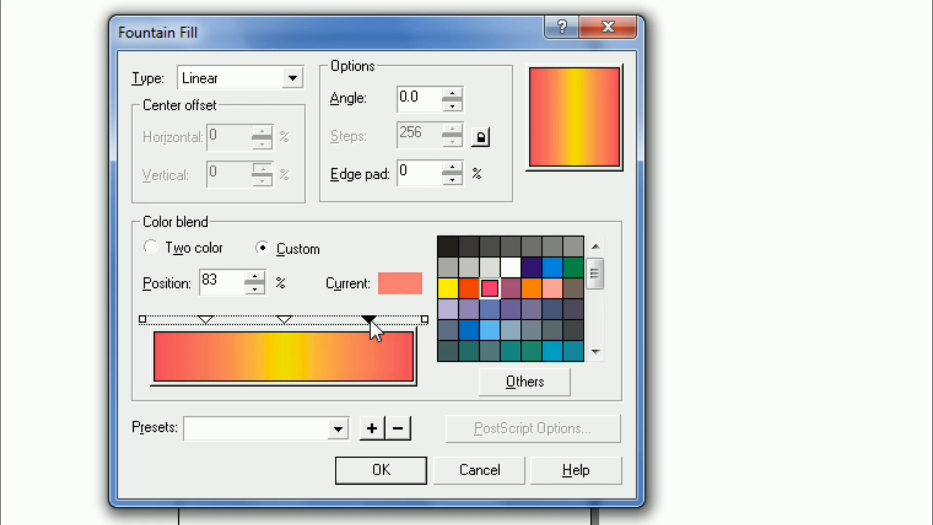
pyautogui.moveTo(221, 281); pyautogui.dragTo(159, 273)
pyautogui.write('80')
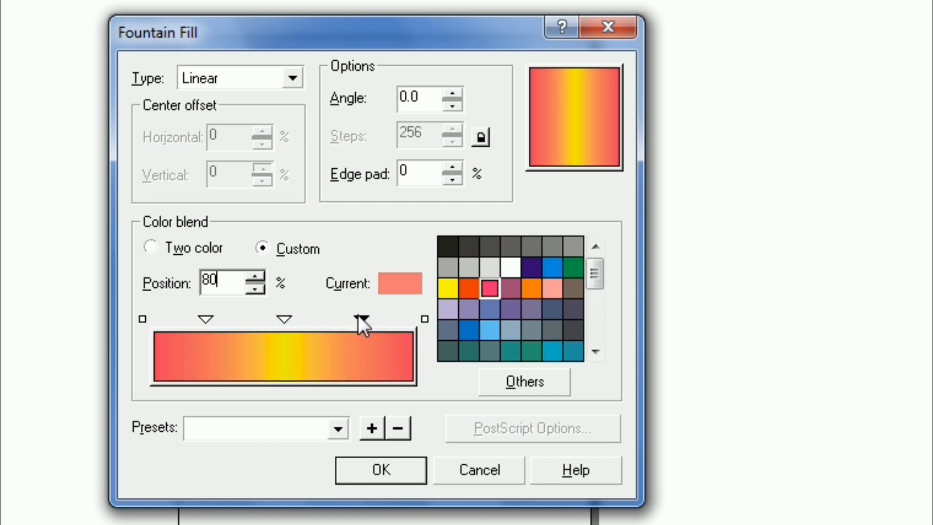
pyautogui.keyDown('ctrl'); pyautogui.click(202, 316); pyautogui.keyUp('ctrl')
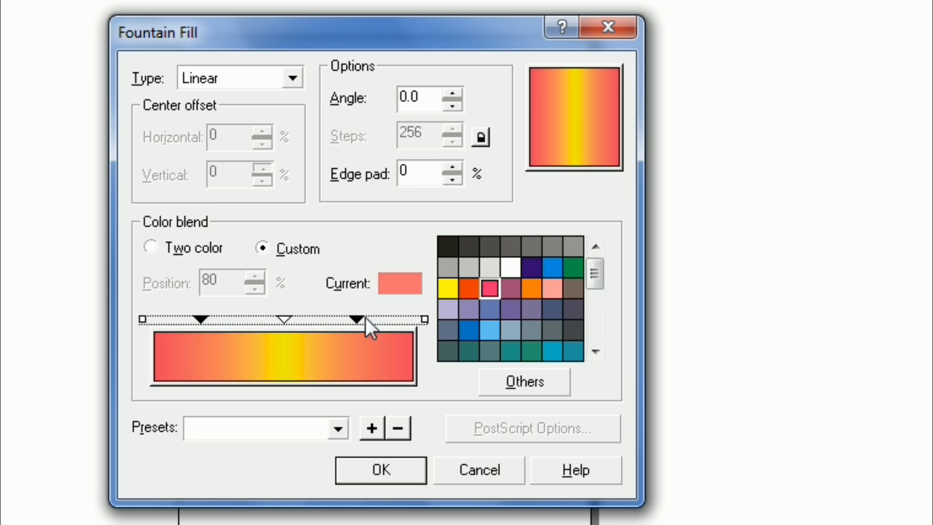
pyautogui.click(550, 269)
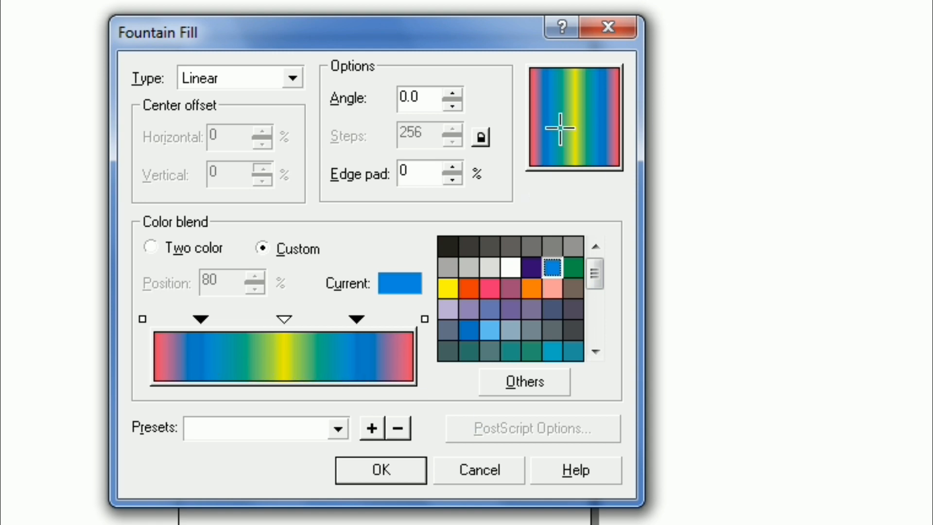
# Set the fountain fill angle to 90 and apply the fill to the ring
pyautogui.doubleClick(426, 98)
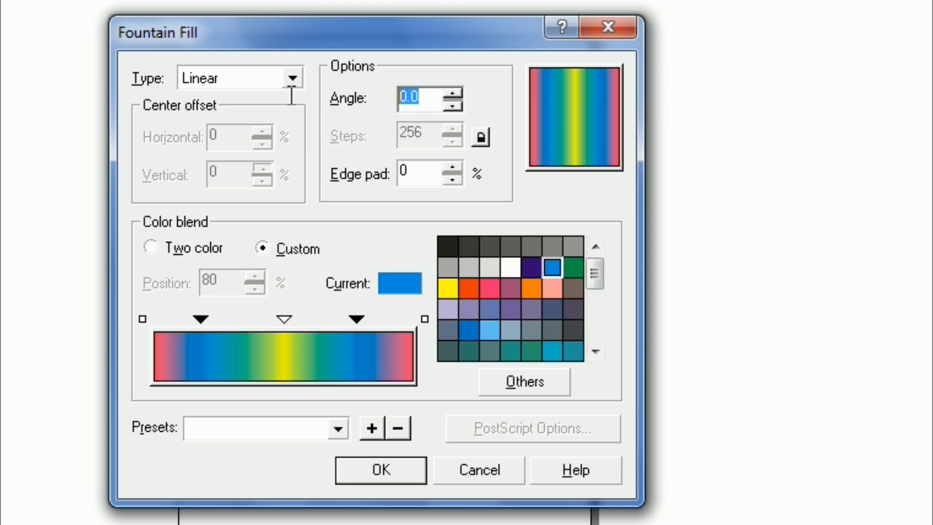
pyautogui.write('90')
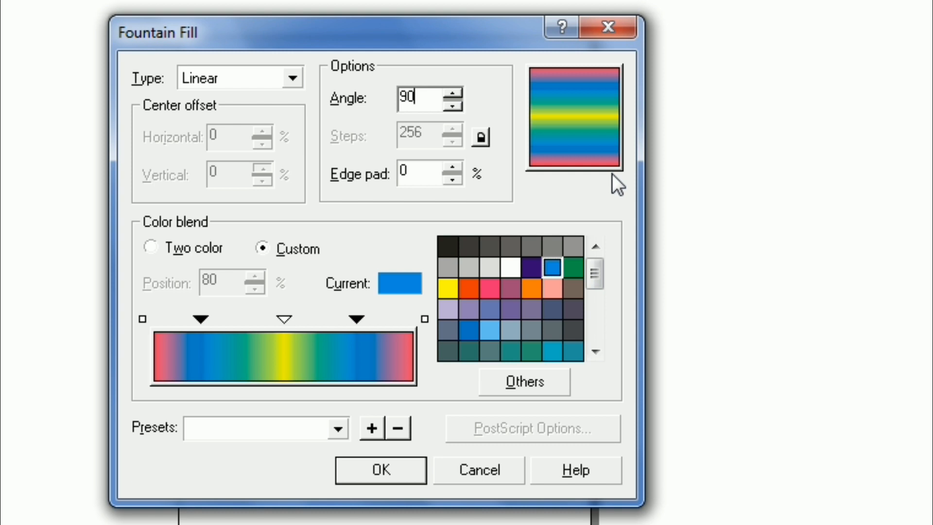
pyautogui.click(386, 466)
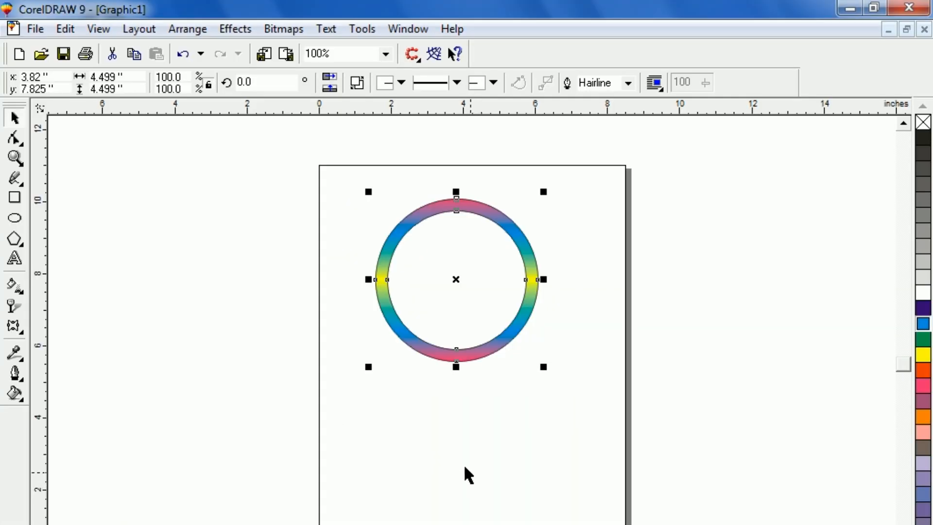
# Remove the outline from the ring
pyautogui.click(465, 467)
pyautogui.moveTo(443, 280); pyautogui.dragTo(617, 430)
pyautogui.hotkey('shift', 'F2')
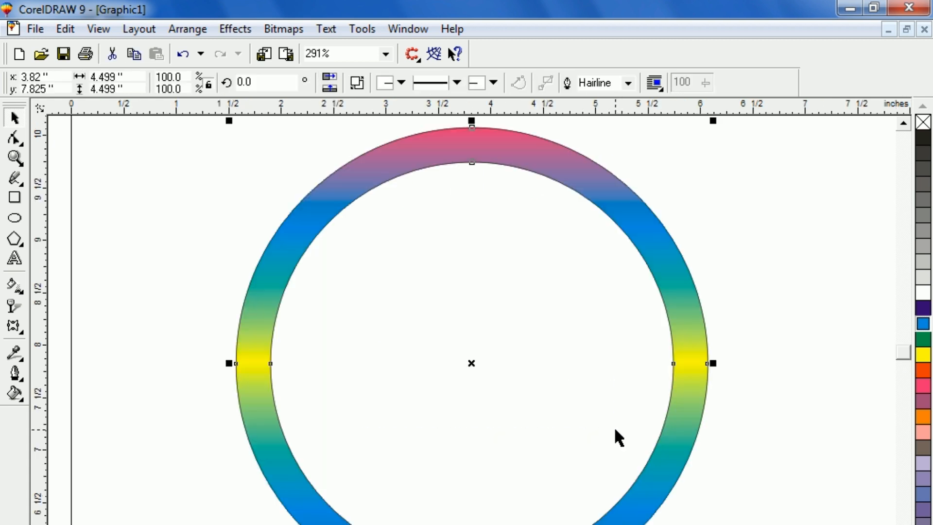
pyautogui.click(127, 124)
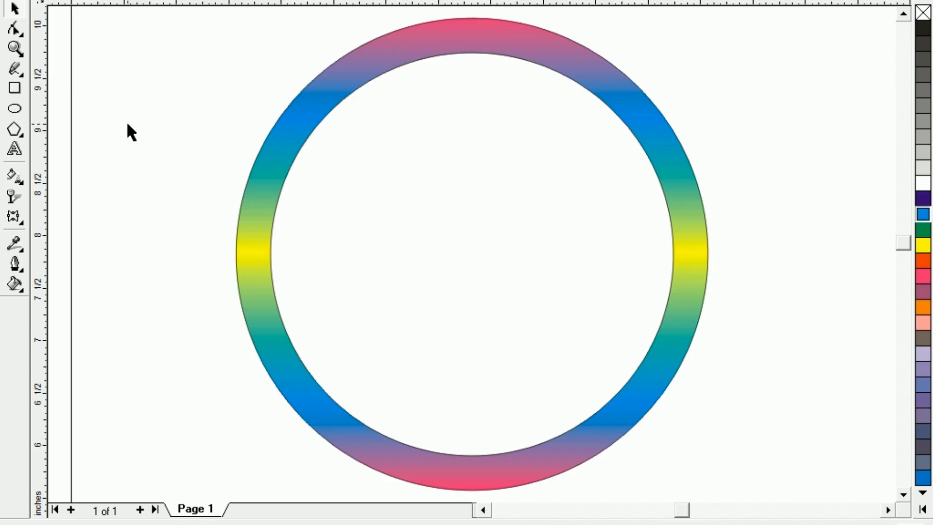
pyautogui.click(265, 174)
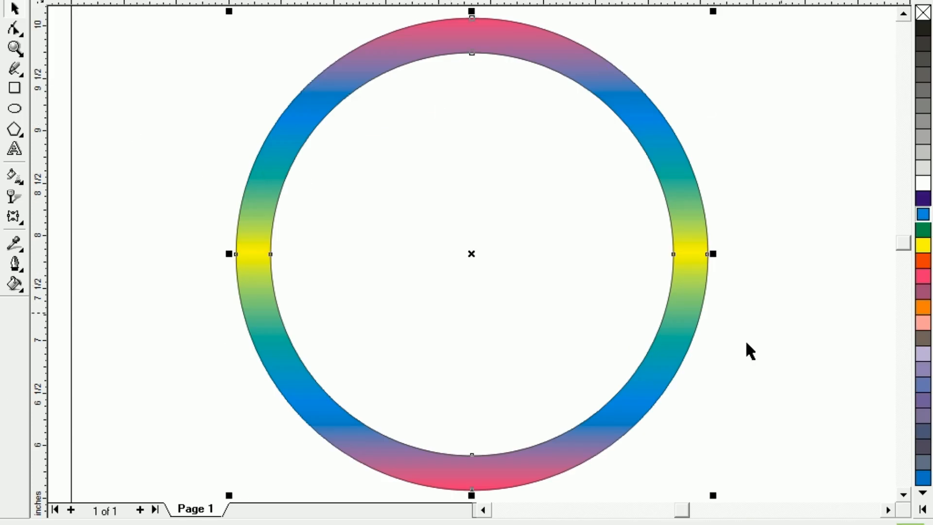
pyautogui.rightClick(922, 13)
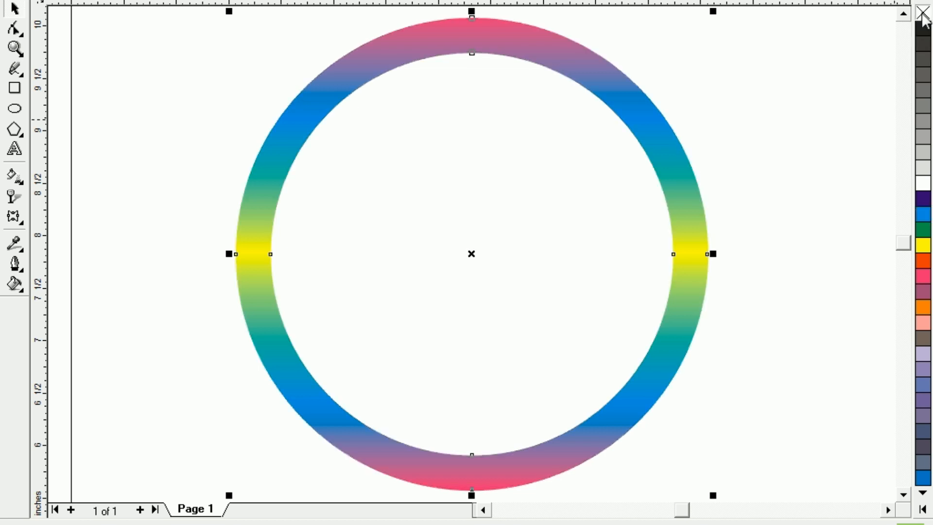
pyautogui.click(185, 105)
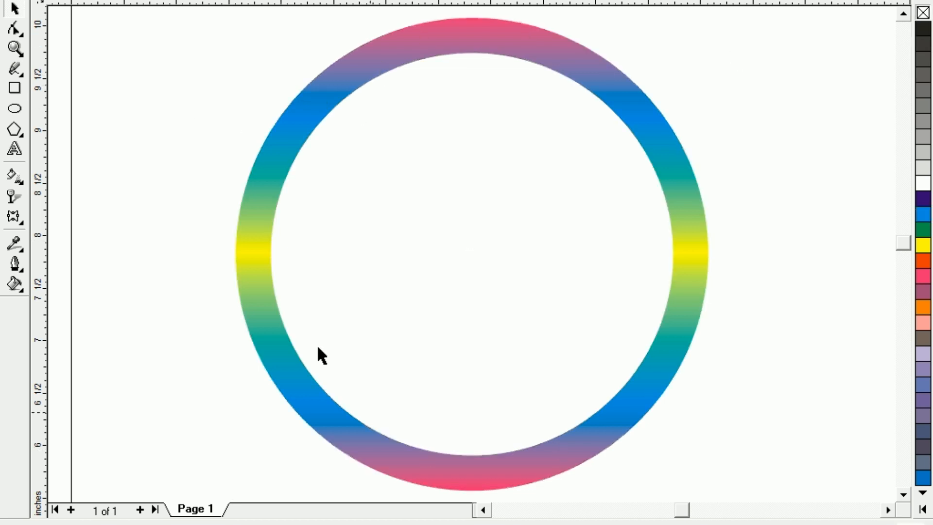